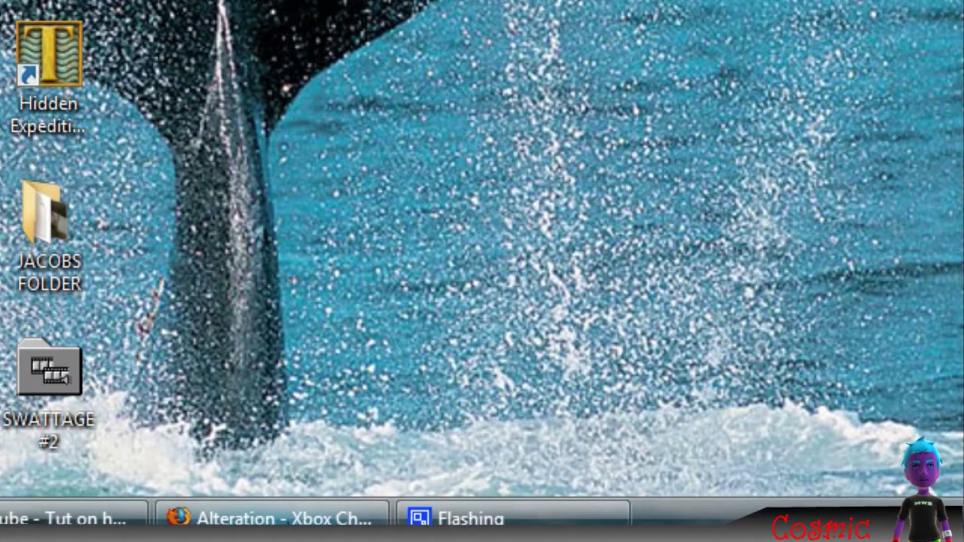
Return to the Xbox Chaos Alteration thread and scroll past its screenshots to the Download link
mouse_move(271, 518)
left_click(132, 518)
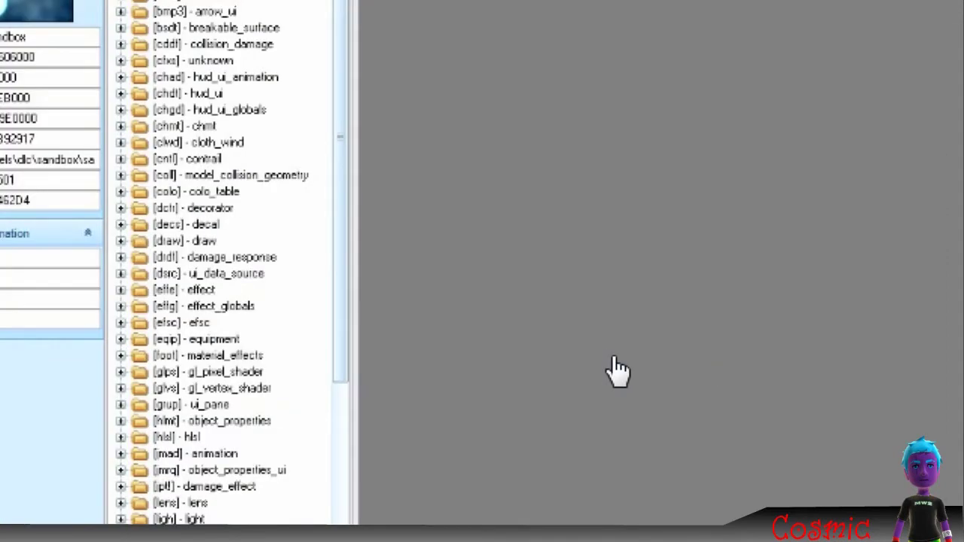
scroll(618, 370, "down", 5)
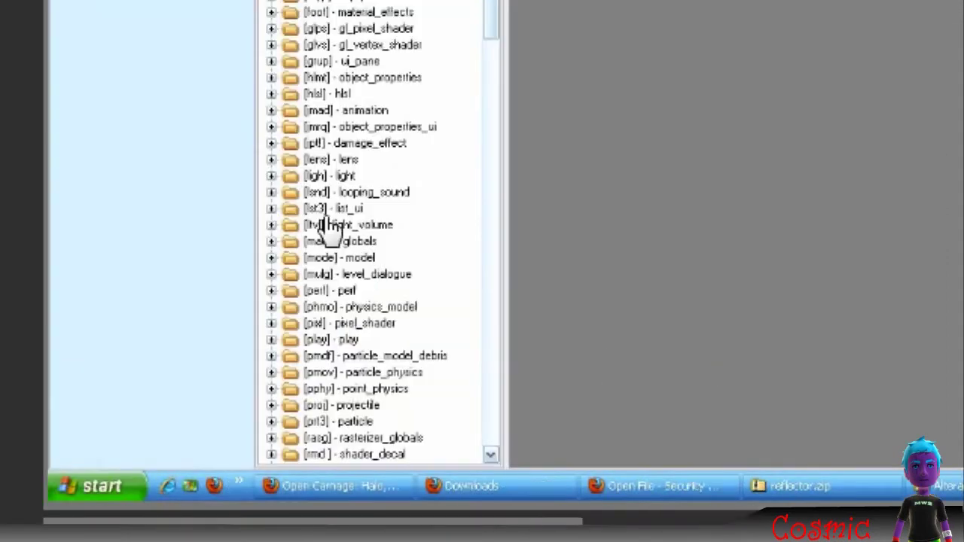
scroll(301, 346, "down", 5)
scroll(451, 241, "up", 2)
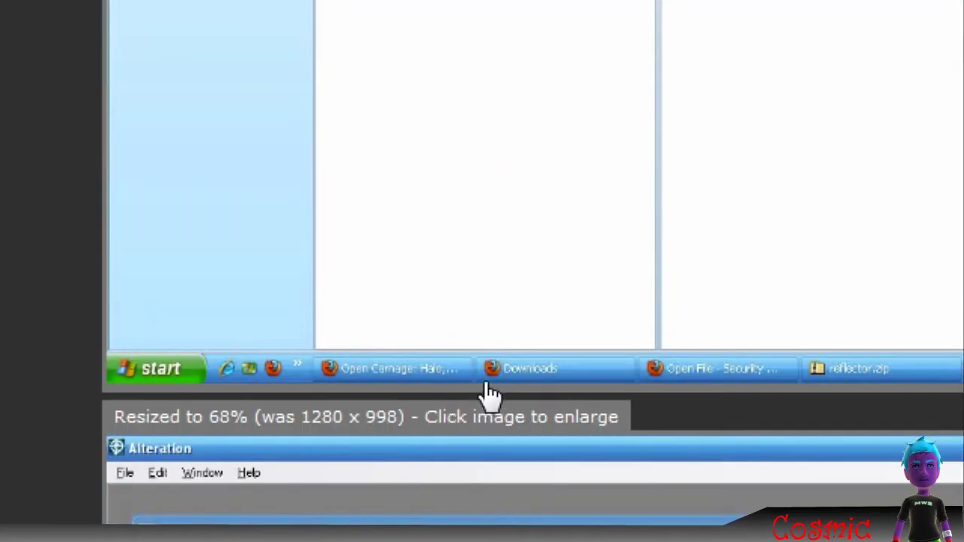
scroll(663, 405, "down", 3)
scroll(624, 414, "down", 3)
scroll(632, 414, "down", 3)
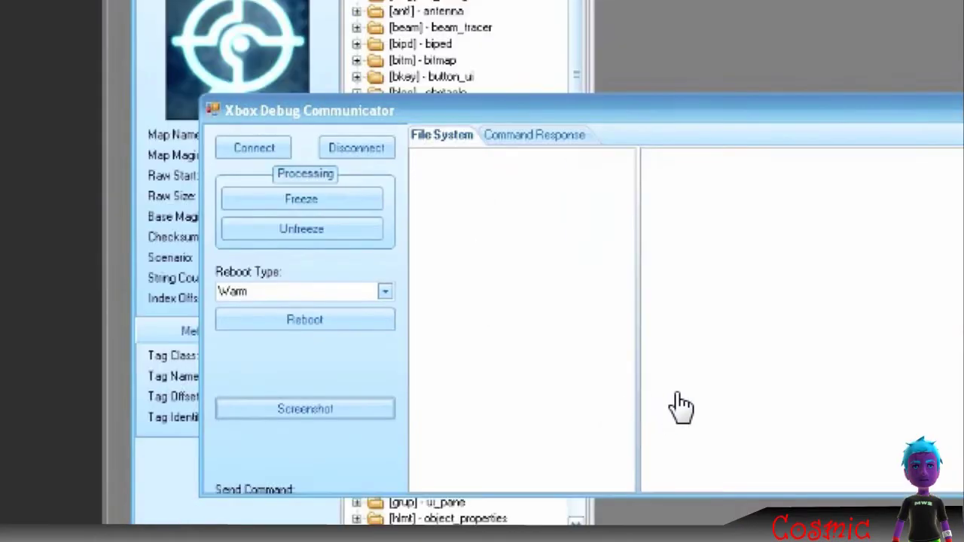
scroll(679, 404, "down", 3)
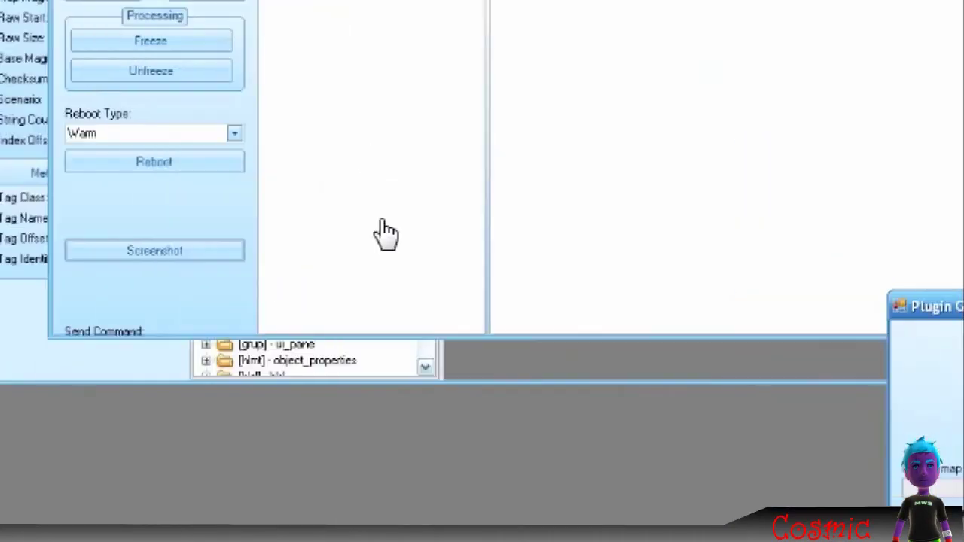
scroll(297, 381, "down", 3)
scroll(316, 333, "down", 5)
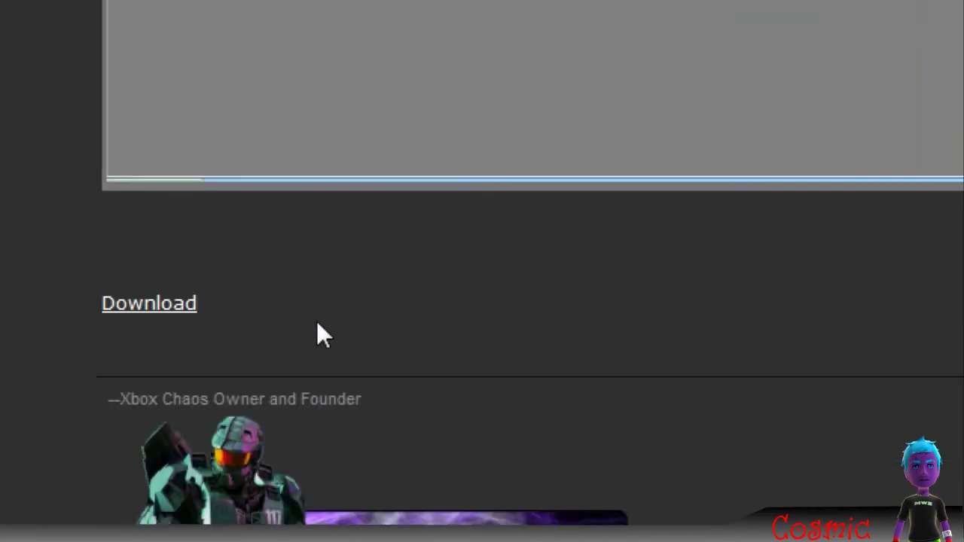
Start the Alteration.zip download from MediaFire, close that page and minimize Firefox
left_click_drag(349, 318, 243, 309)
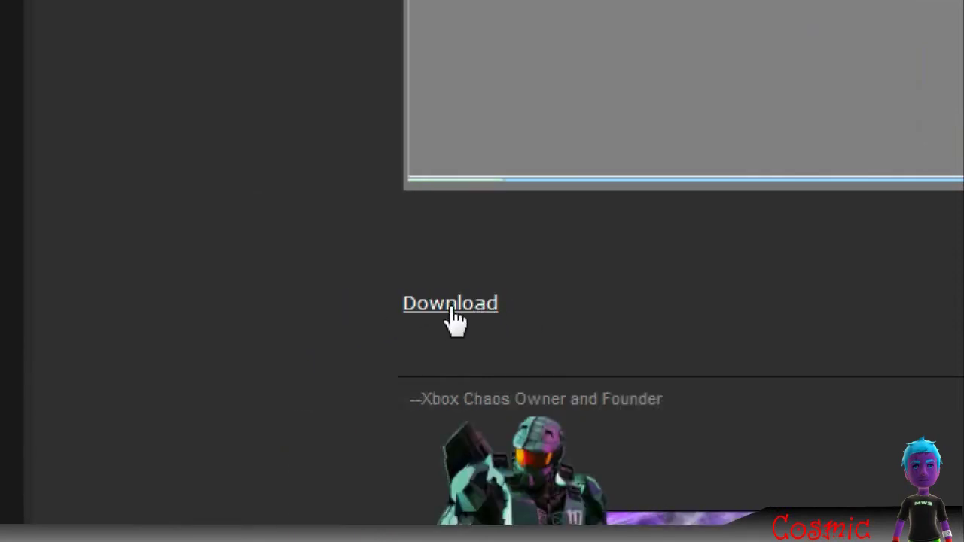
left_click(450, 305)
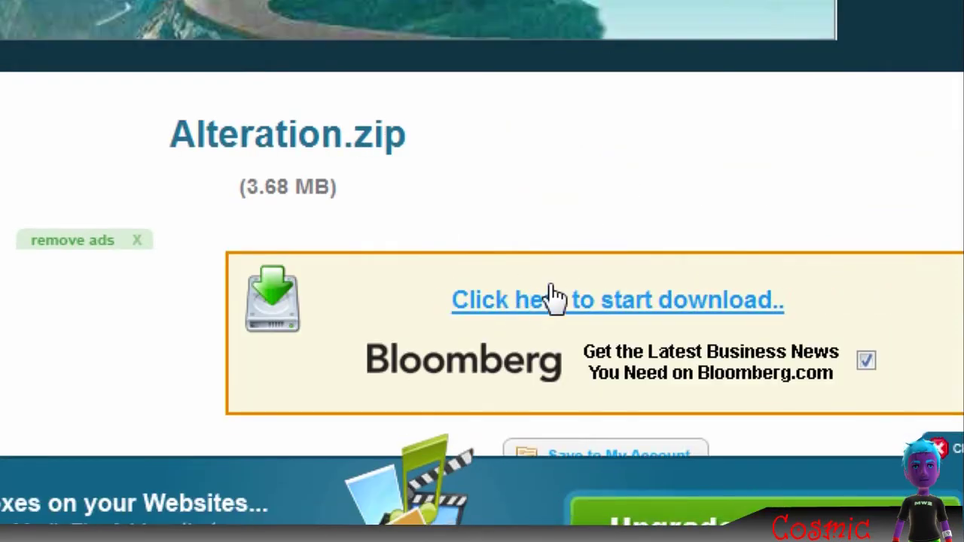
left_click(554, 297)
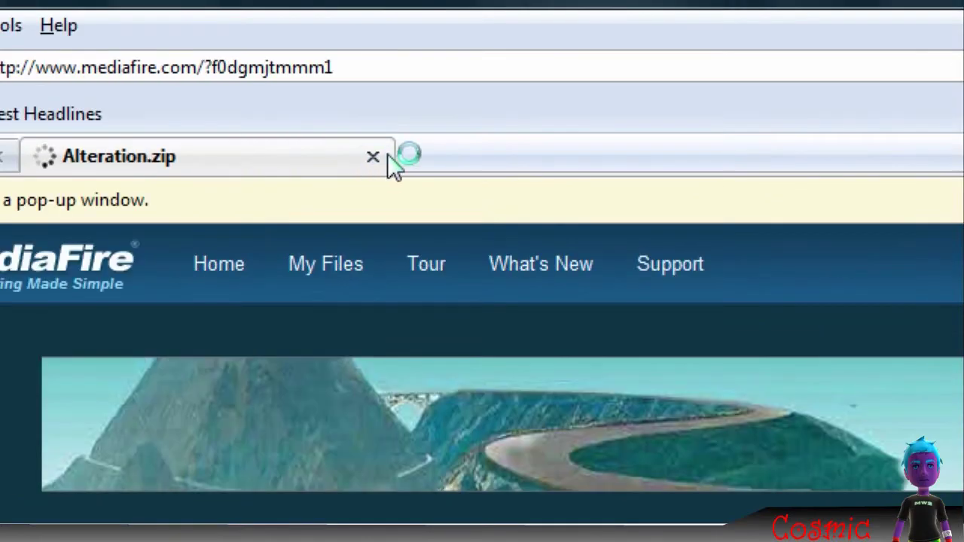
left_click(372, 155)
left_click(835, 15)
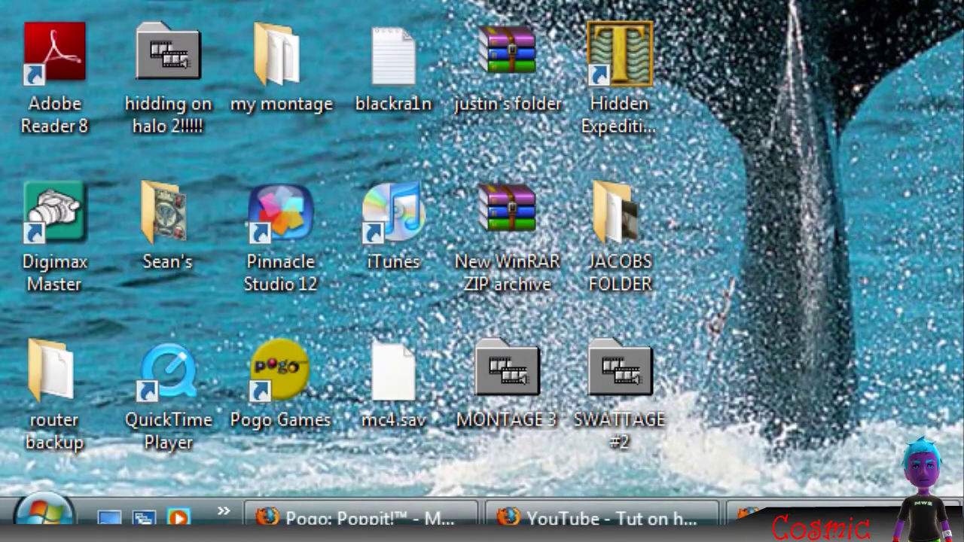
Launch Firefox from the Start menu and open the WIN-SERV Xbox files bookmark
key("super")
left_click(143, 202)
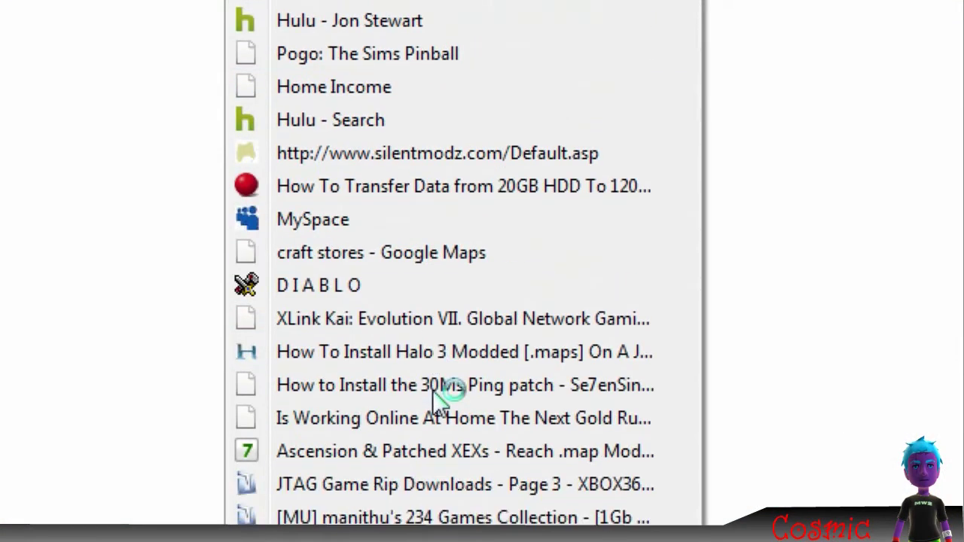
scroll(432, 390, "down", 5)
left_click(412, 503)
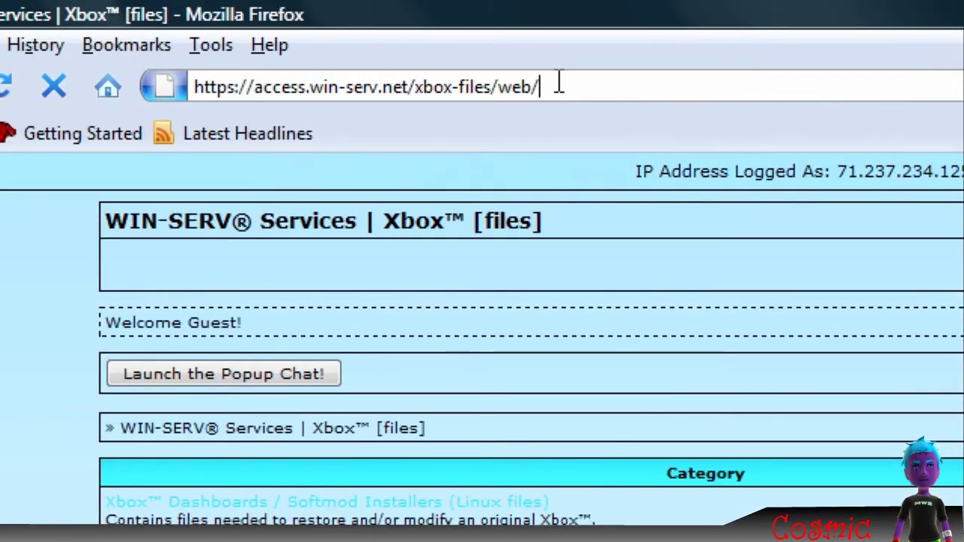
Go to 'Unmodded Maps For Various Xbox / 360 Games' and its Halo 3 multiplayer disk maps category
left_click_drag(558, 85, 545, 87)
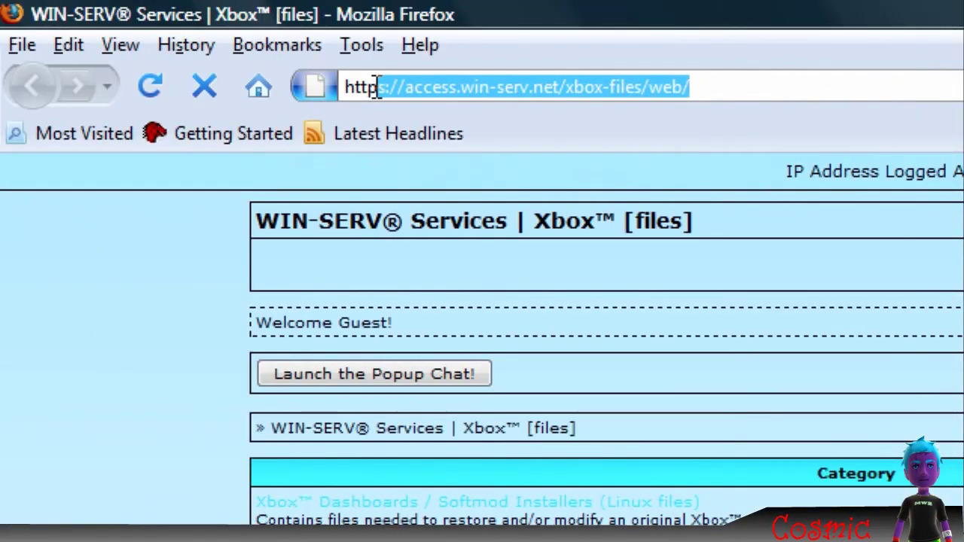
double_click(592, 82)
left_click(591, 83)
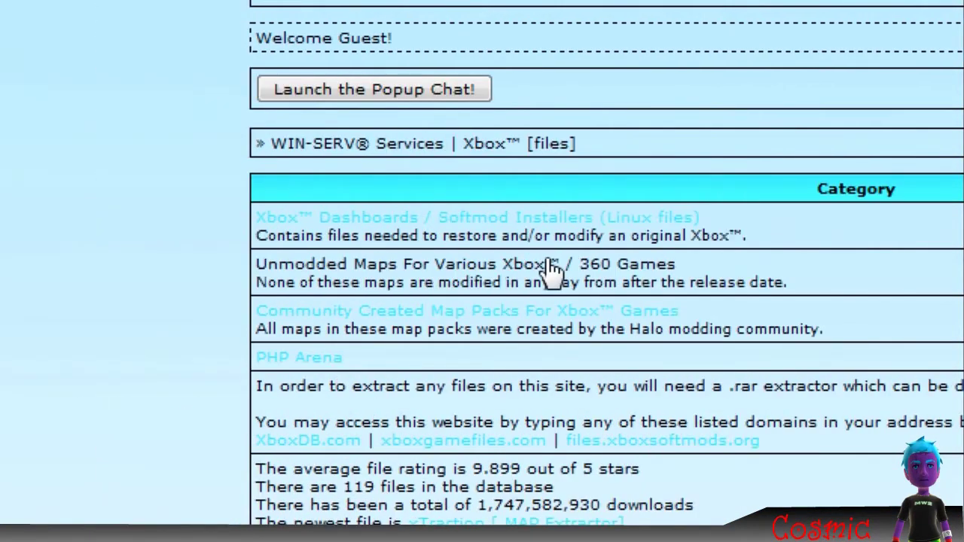
left_click(539, 265)
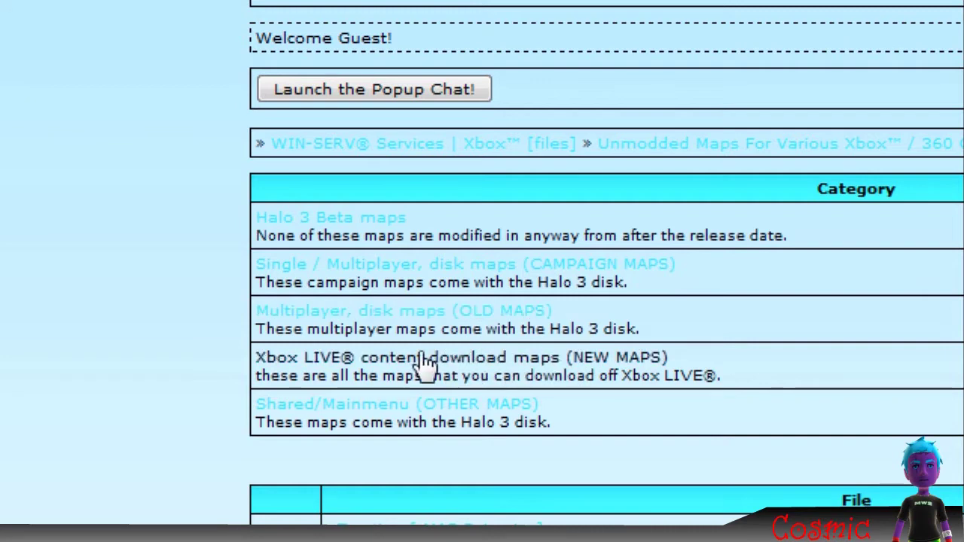
left_click(435, 315)
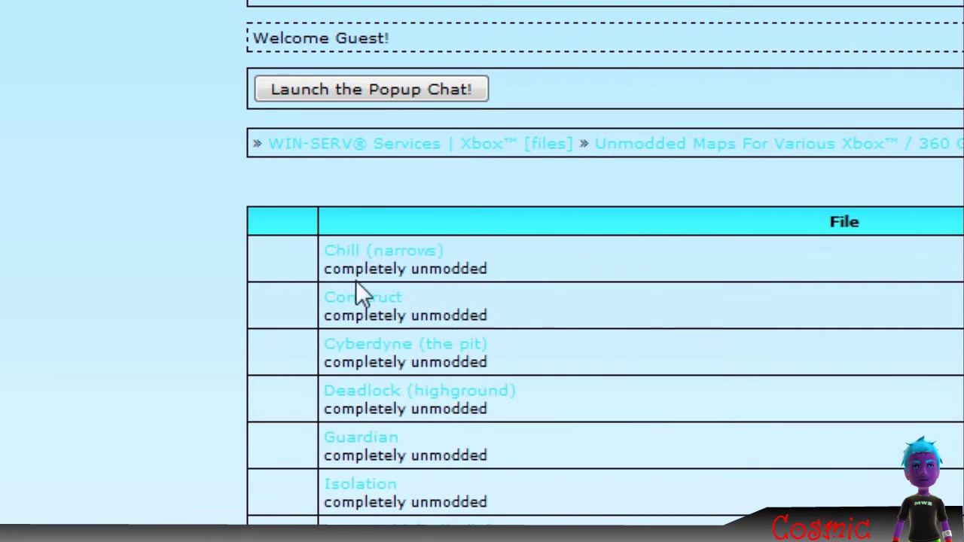
Scroll the Halo 3 multiplayer disk maps list to find the Snowbound map
scroll(376, 312, "down", 1)
scroll(376, 316, "down", 2)
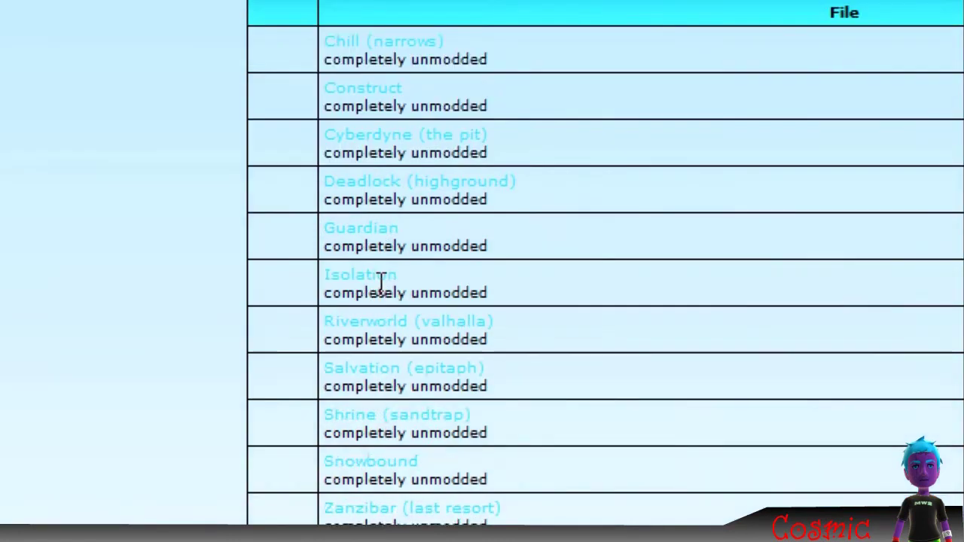
scroll(384, 316, "down", 2)
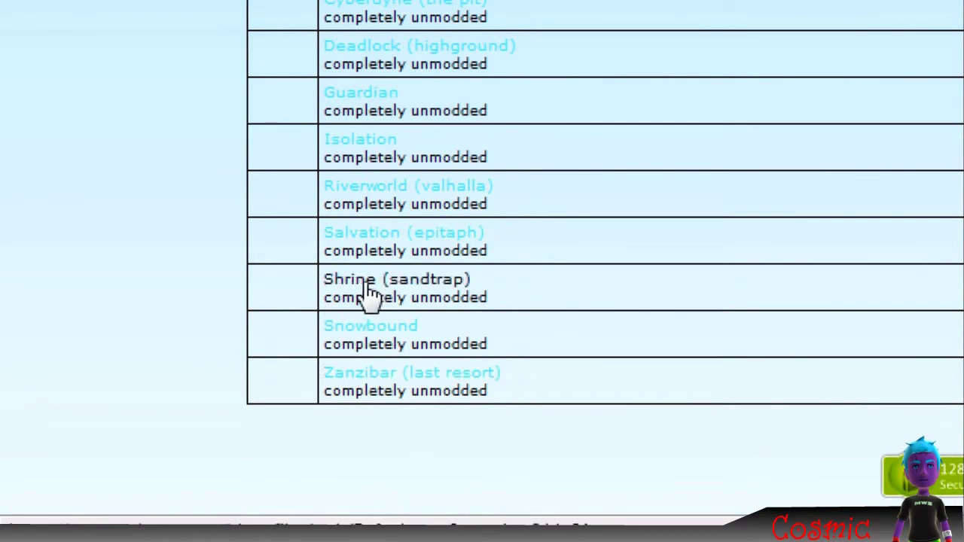
scroll(369, 199, "up", 2)
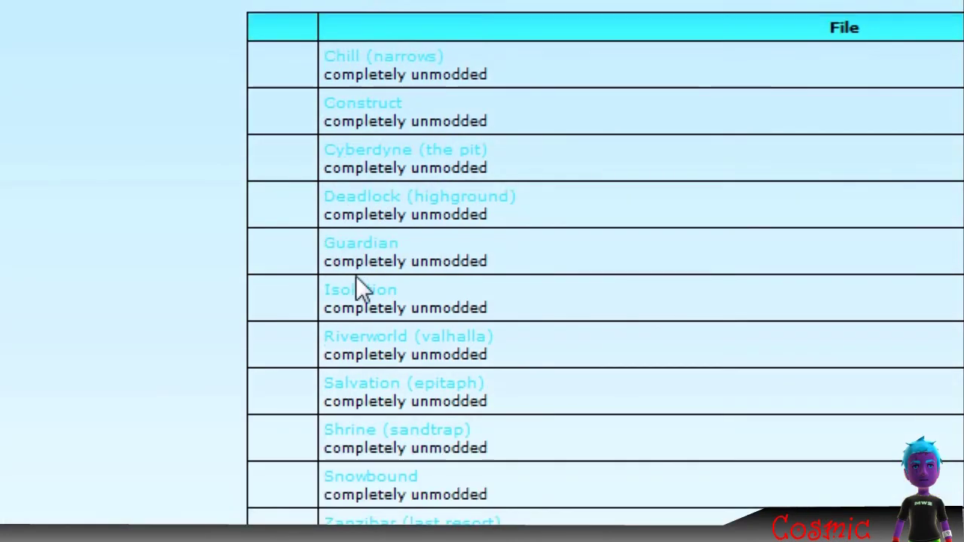
scroll(369, 338, "down", 2)
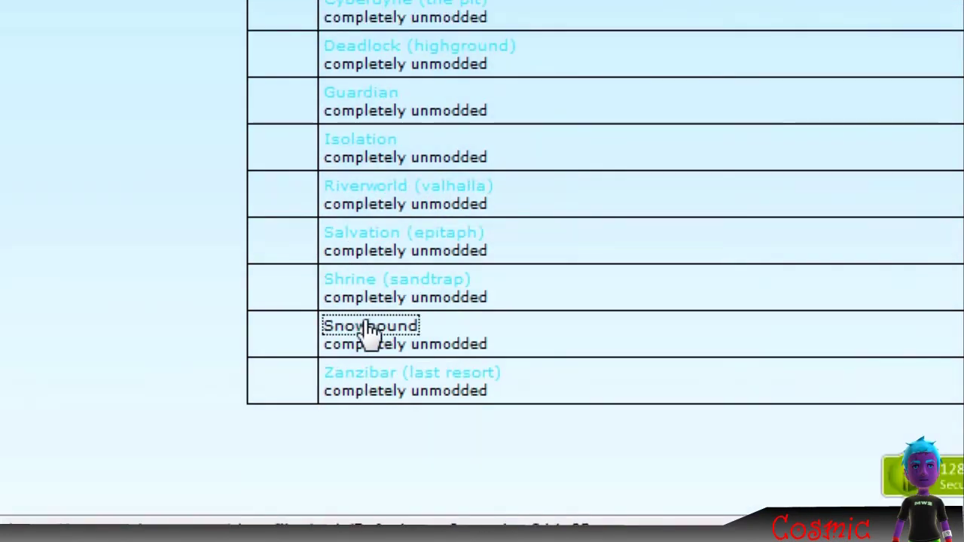
scroll(482, 196, "up", 2)
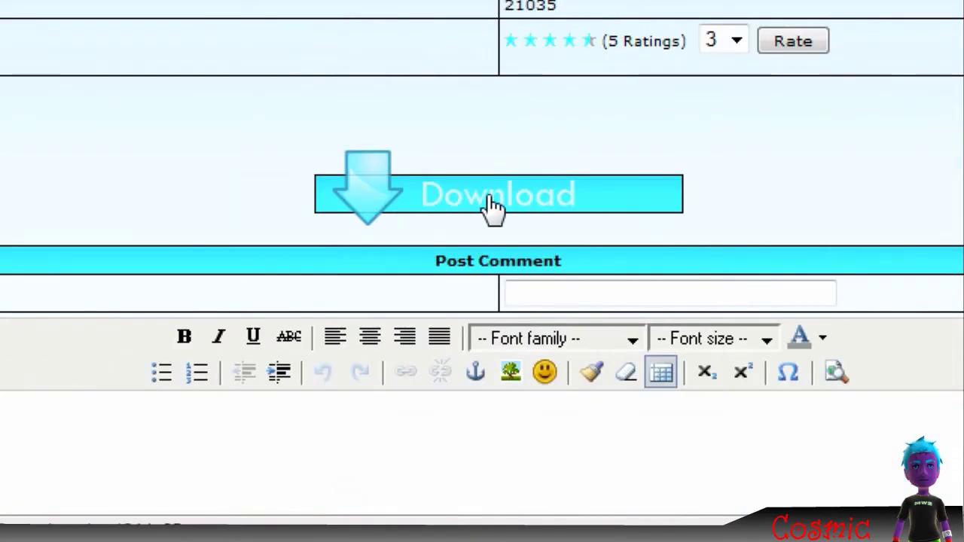
Save snowbound.rar to the computer and close Firefox
left_click(489, 200)
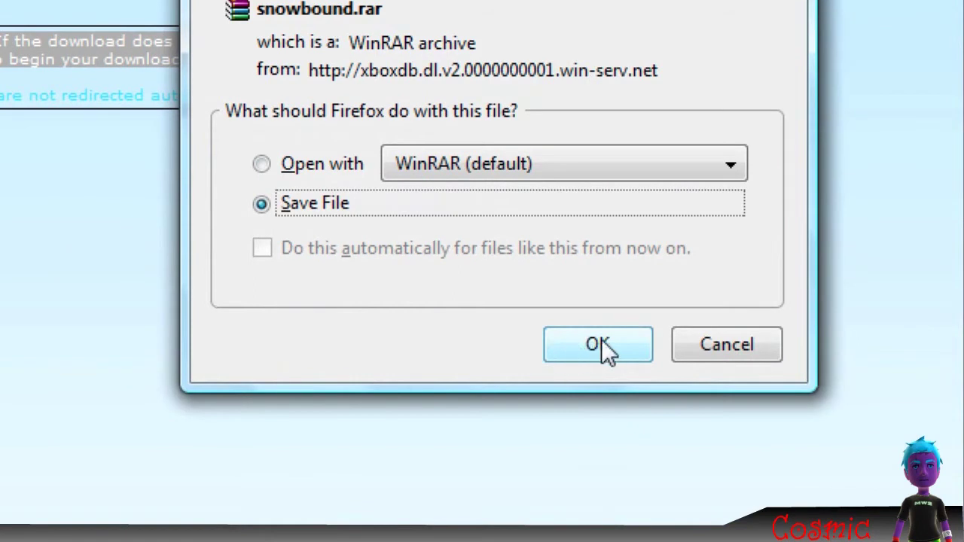
left_click(678, 346)
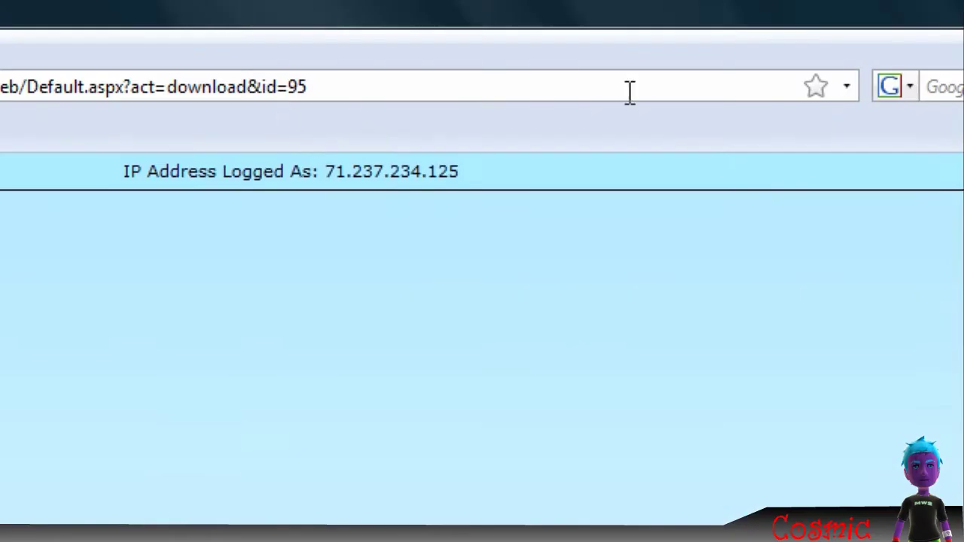
left_click(937, 11)
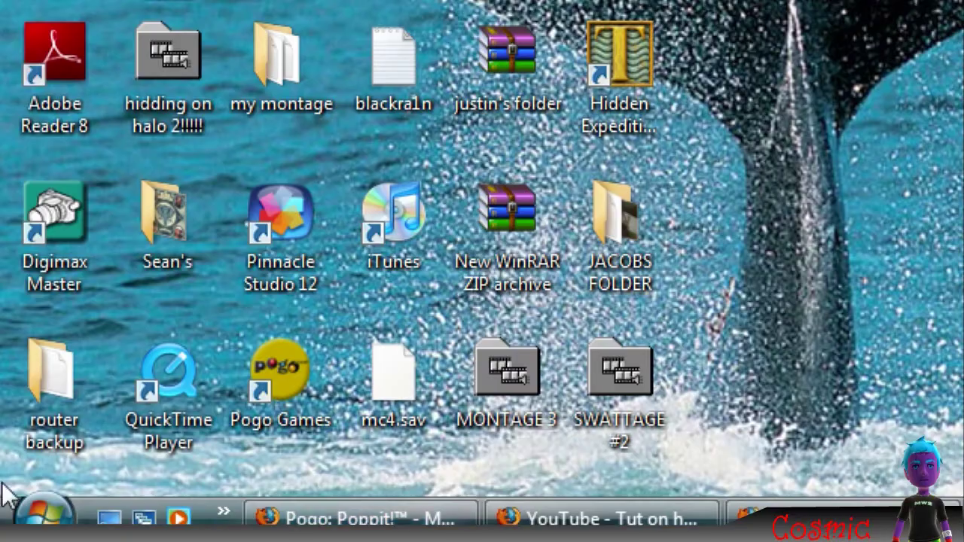
left_click(38, 517)
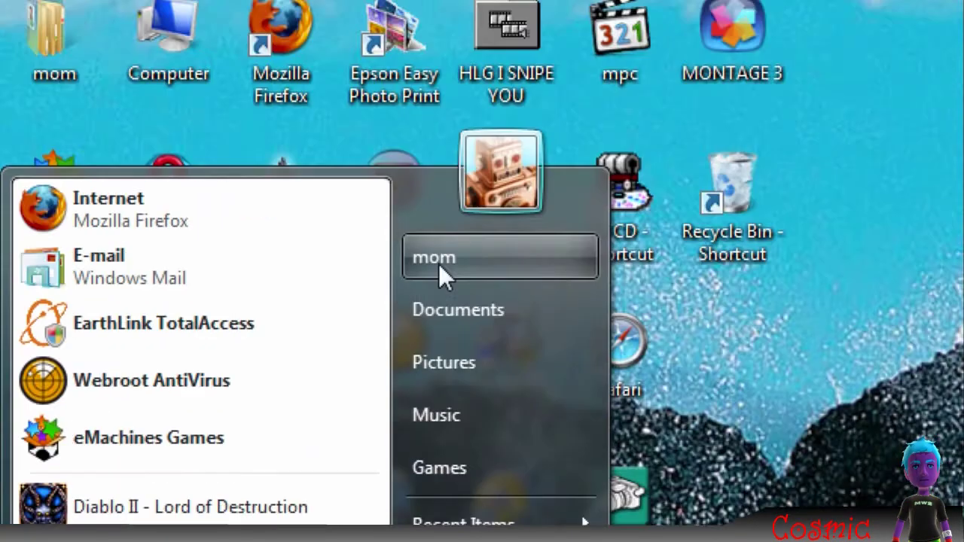
Navigate mom > justin > Jtag files > Halo 3 mods > alterations and run Alteration.exe
left_click(439, 259)
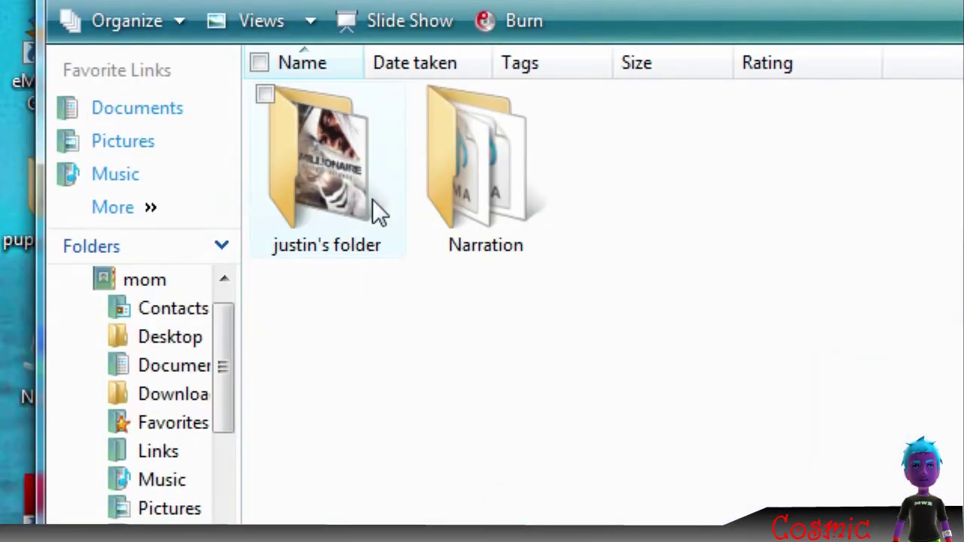
double_click(372, 199)
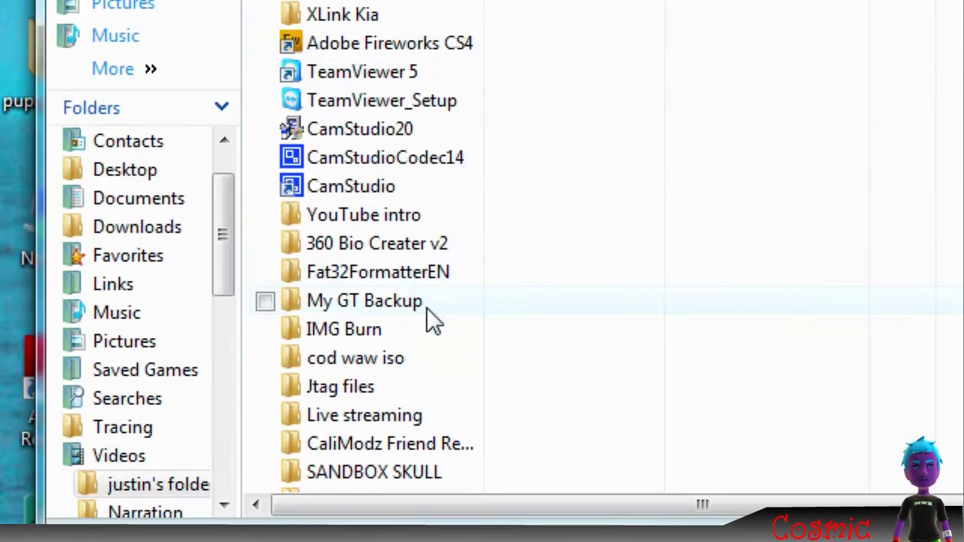
scroll(437, 320, "down", 1)
scroll(458, 279, "down", 1)
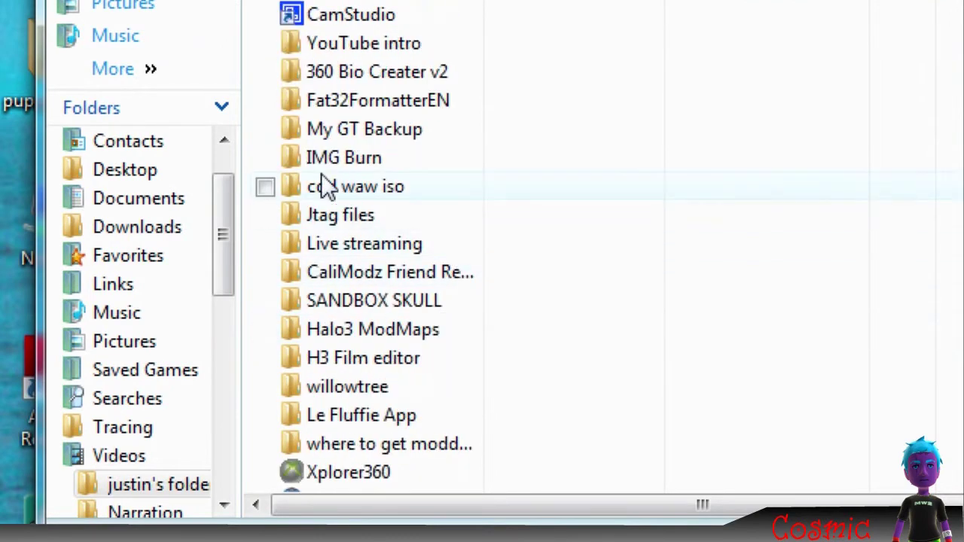
double_click(318, 226)
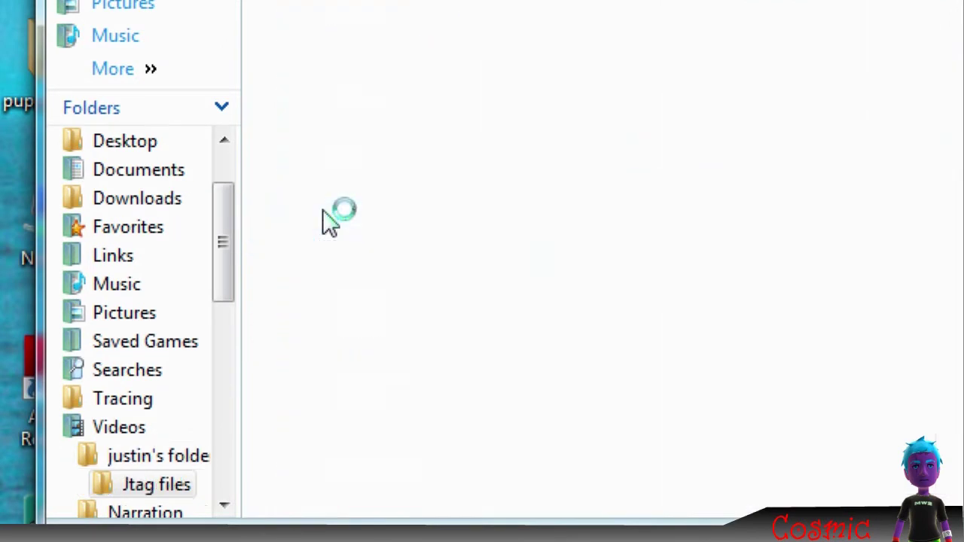
scroll(611, 387, "down", 3)
double_click(330, 336)
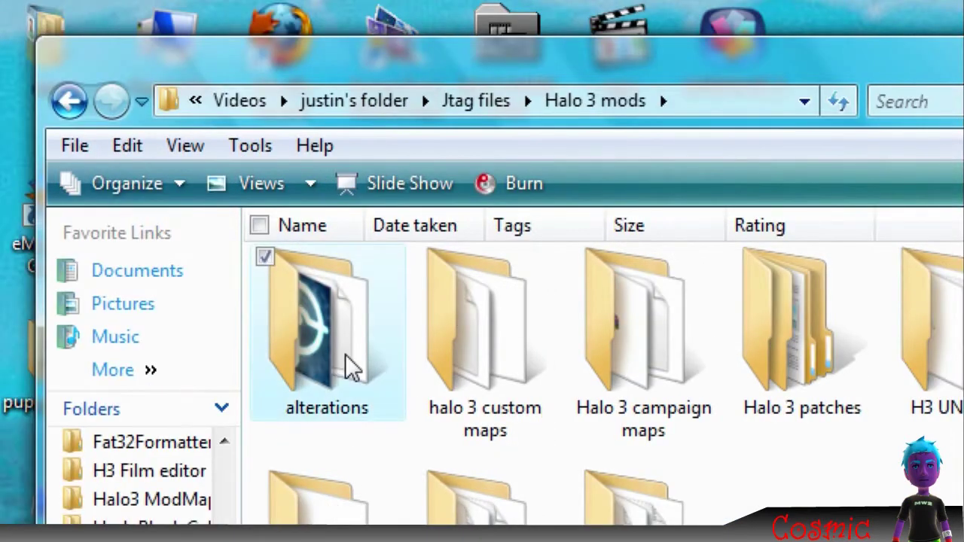
double_click(351, 367)
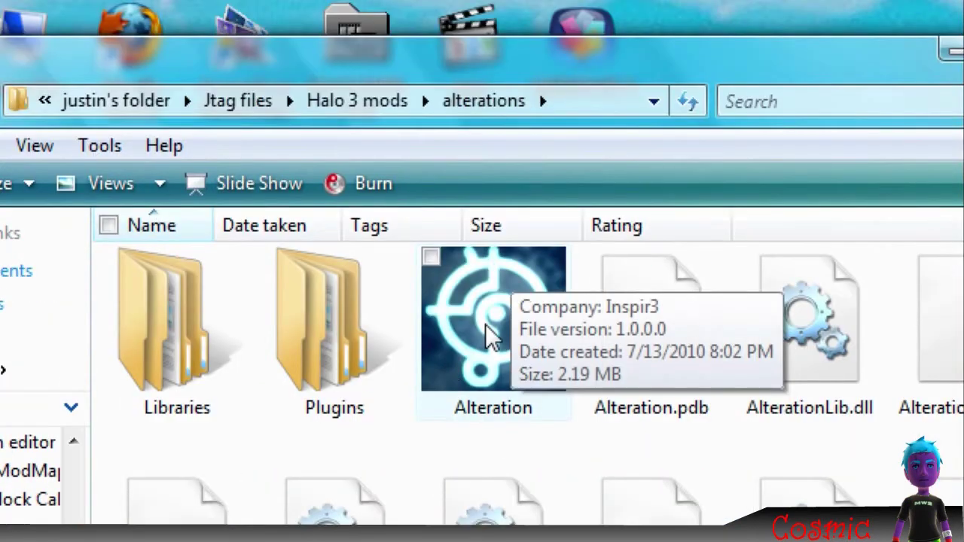
double_click(488, 335)
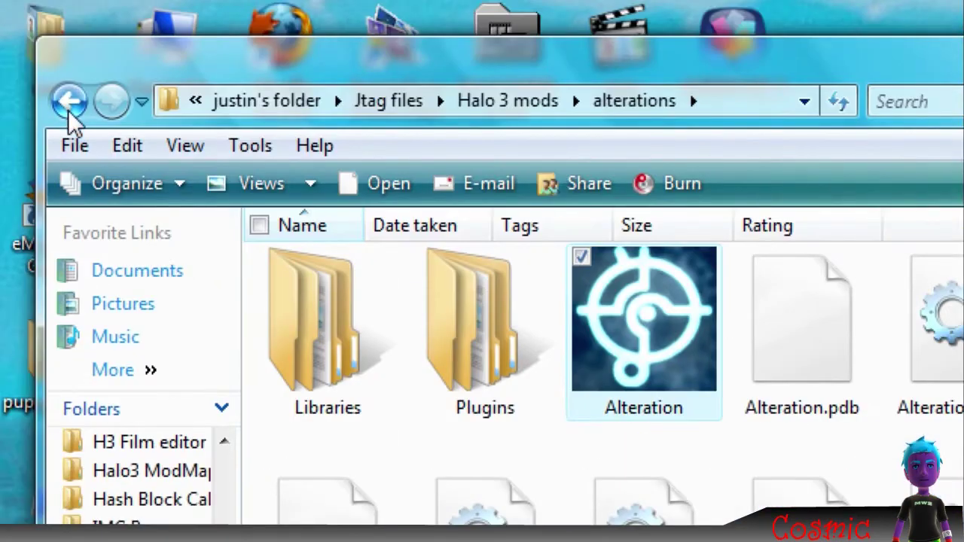
left_click(69, 103)
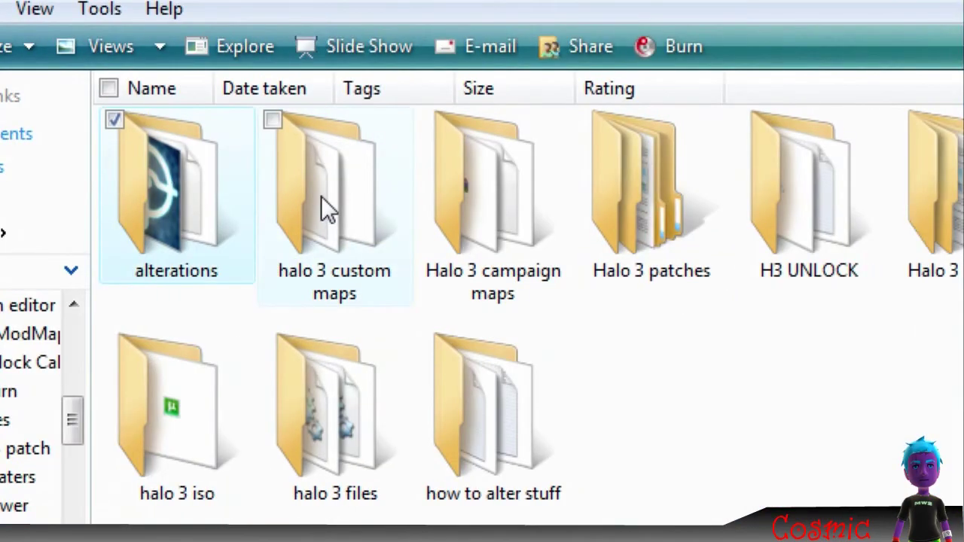
Look through the halo 3 custom maps folder, then return to Halo 3 mods
double_click(320, 196)
left_click_drag(309, 312, 465, 343)
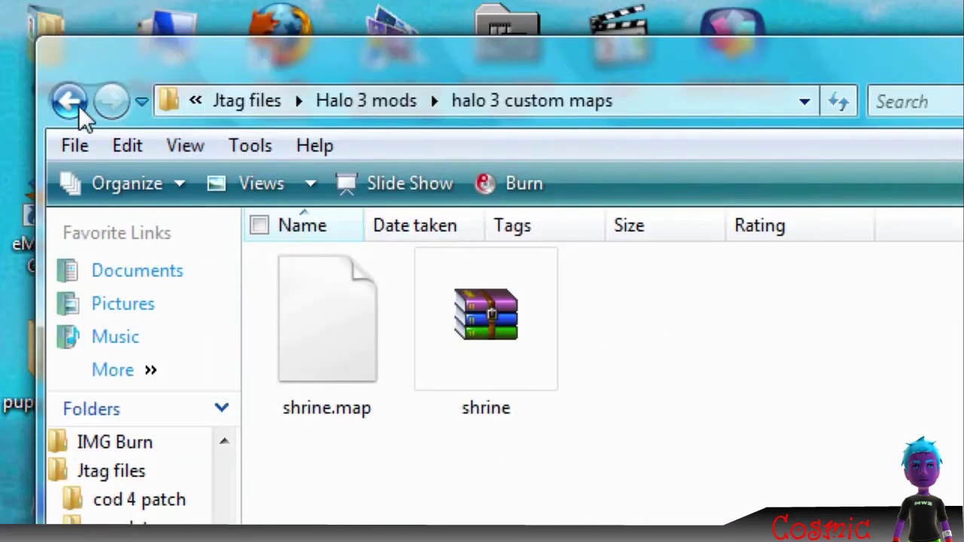
left_click(74, 105)
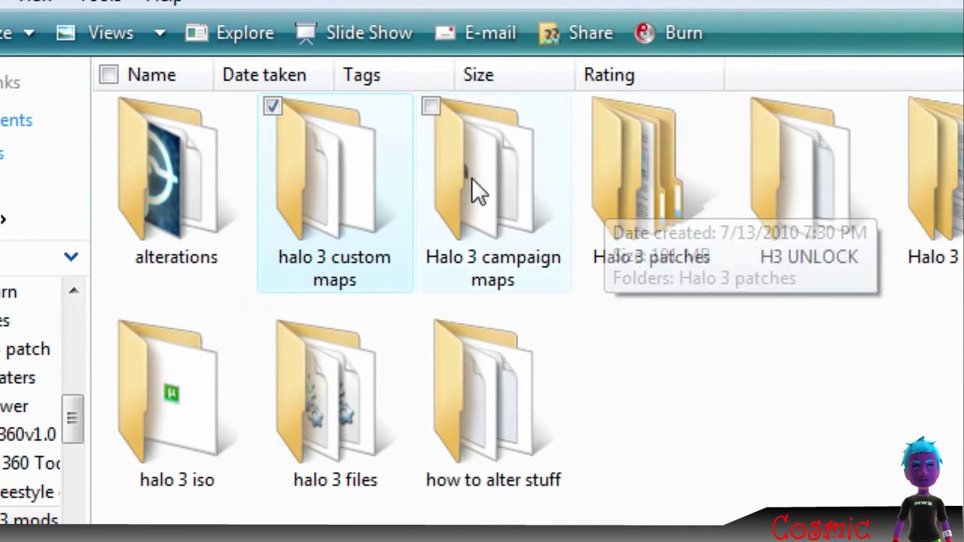
In Halo 3 patches, check the avalanch patch and sandtrap mod 2 folders, then open Sigma Mod
double_click(589, 180)
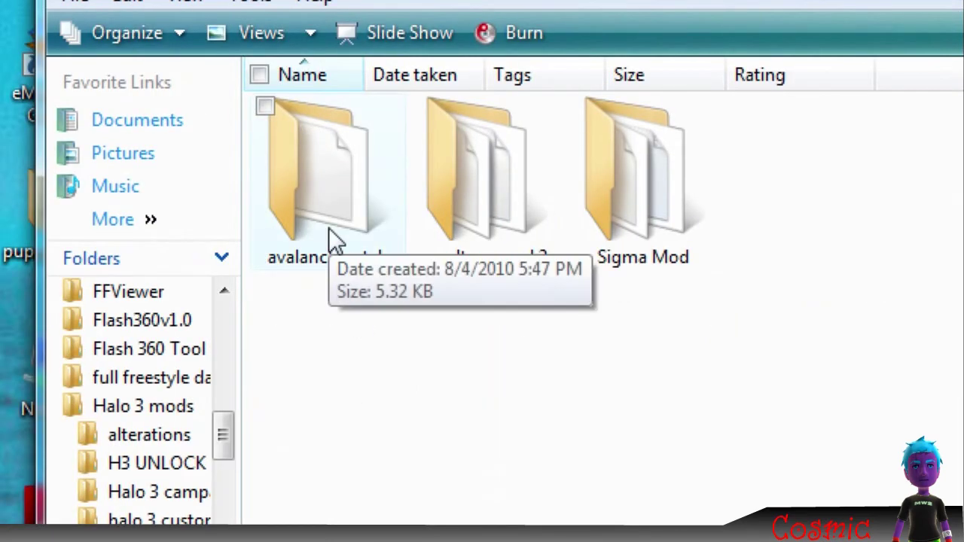
double_click(318, 190)
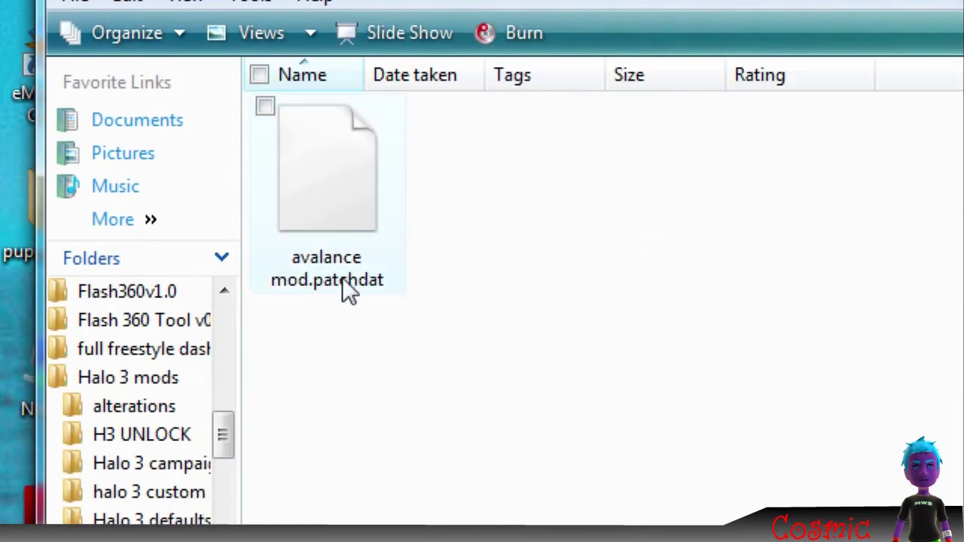
left_click(280, 235)
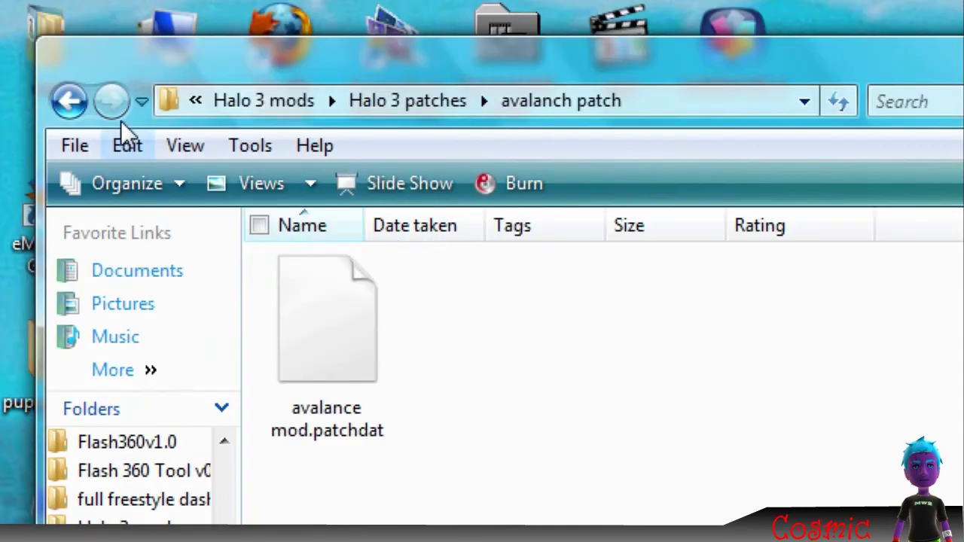
left_click(69, 100)
double_click(473, 328)
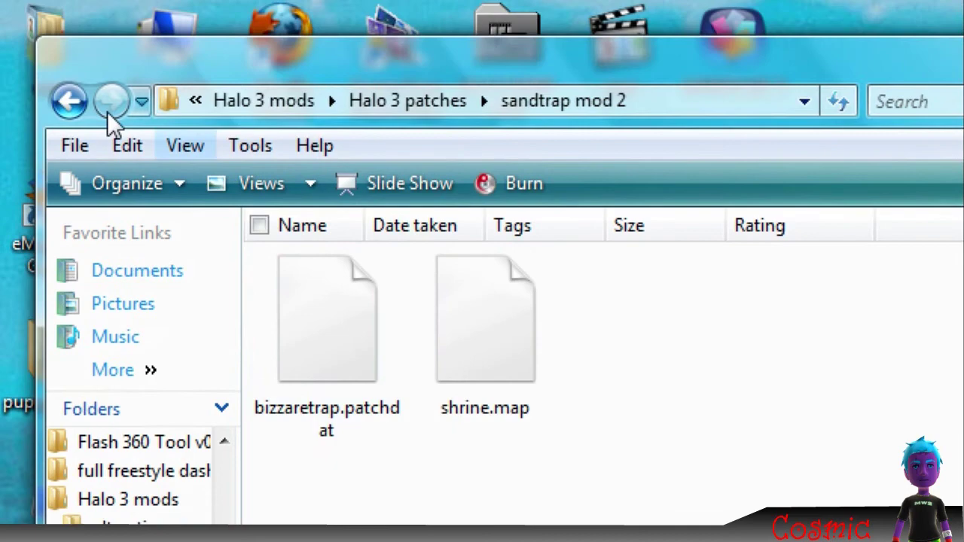
left_click(68, 100)
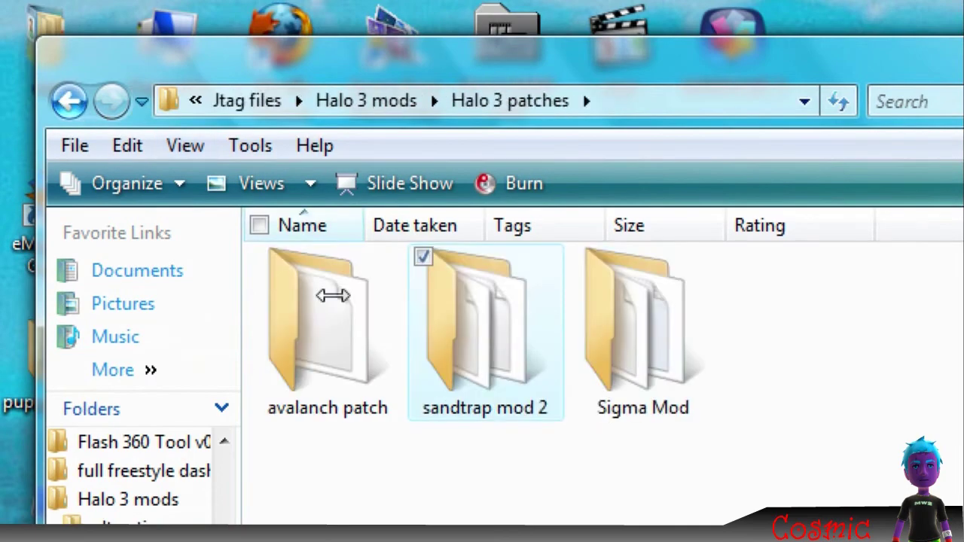
double_click(488, 188)
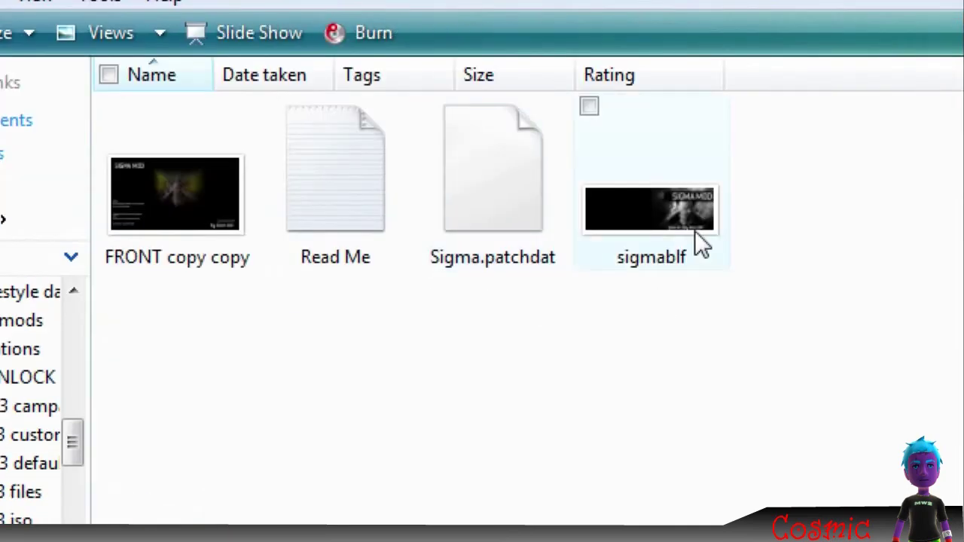
double_click(338, 204)
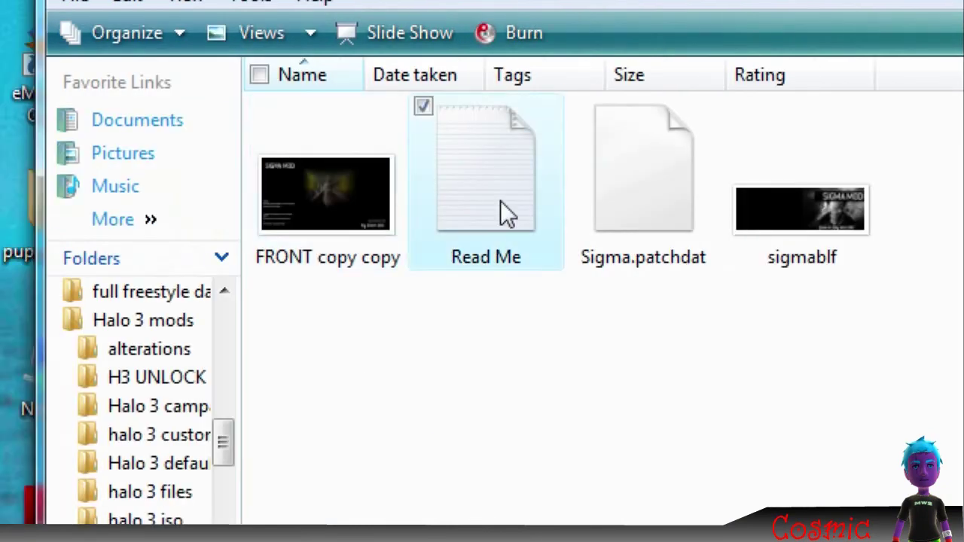
double_click(500, 200)
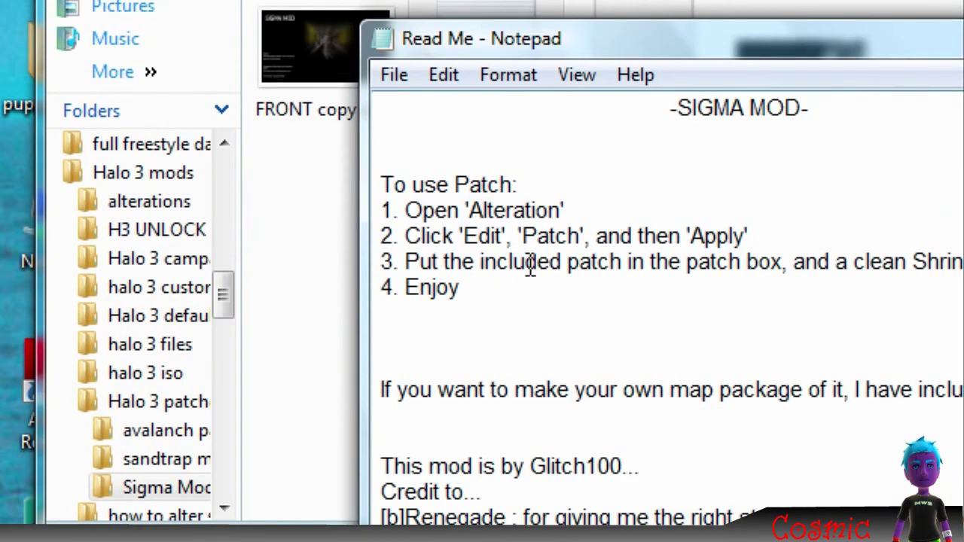
Read the Read Me, highlighting patch steps 2 and 3 and the rework3d.com address
left_click_drag(418, 241, 753, 236)
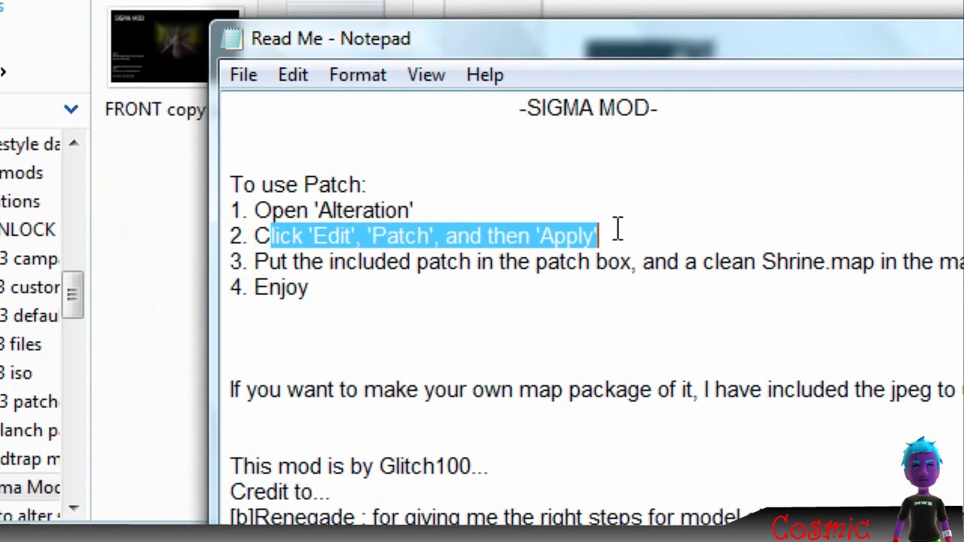
left_click(708, 290)
left_click_drag(256, 263, 571, 284)
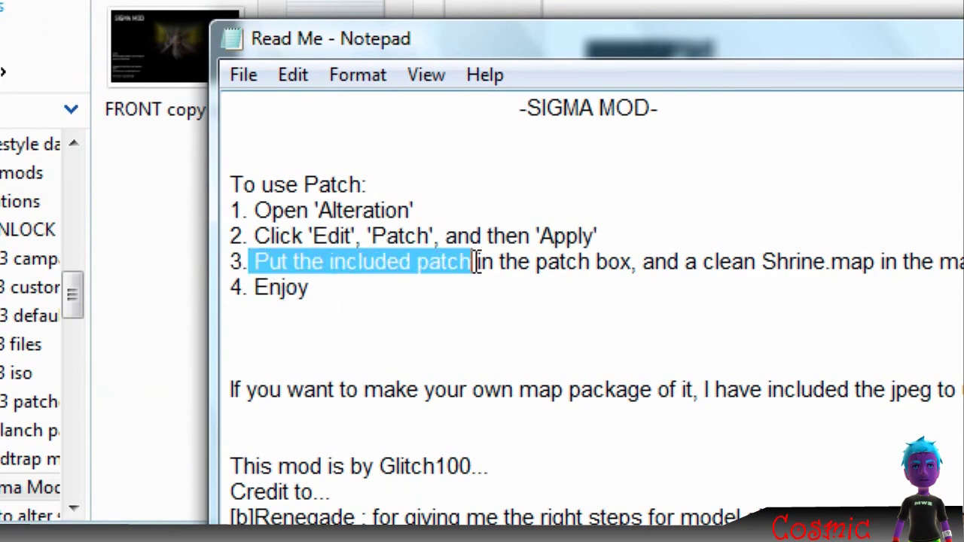
left_click(565, 284)
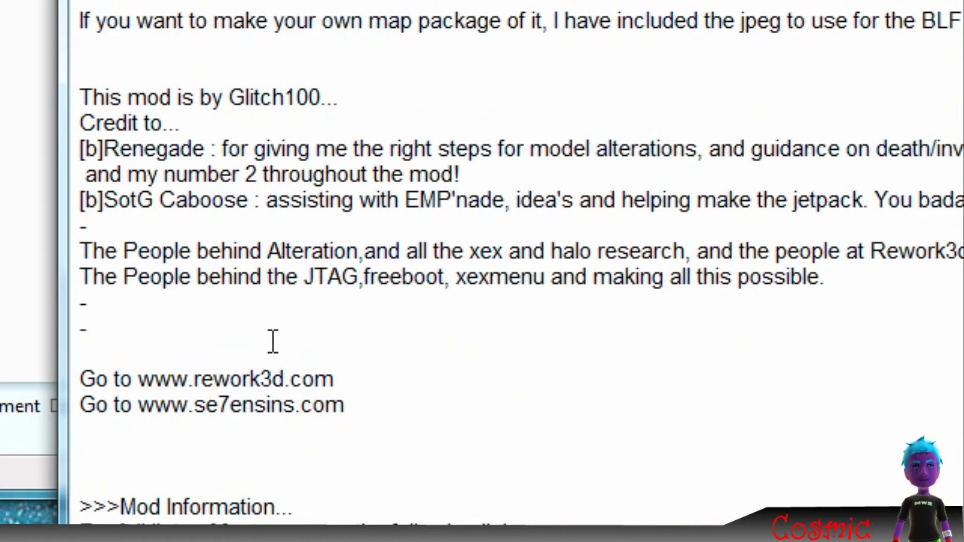
scroll(278, 341, "down", 2)
left_click_drag(196, 252, 370, 251)
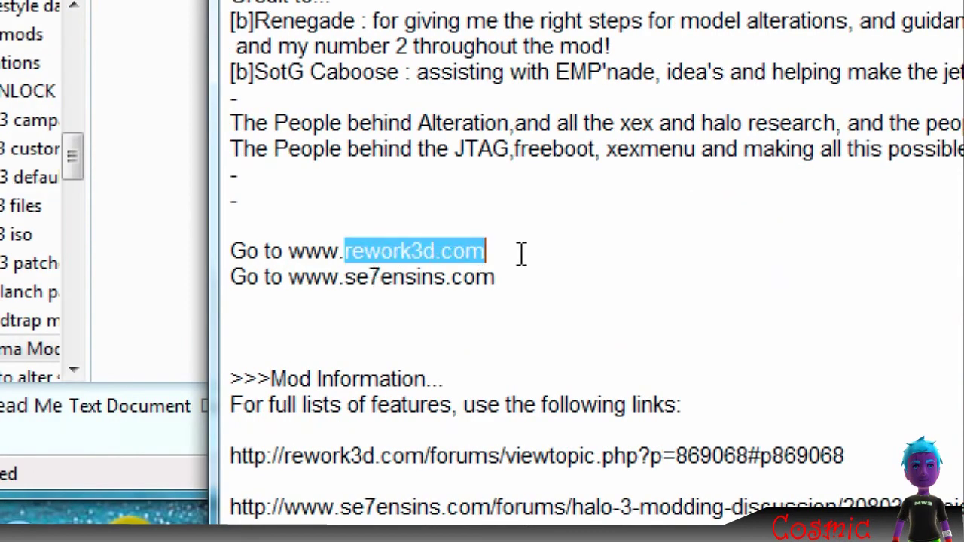
left_click(370, 250)
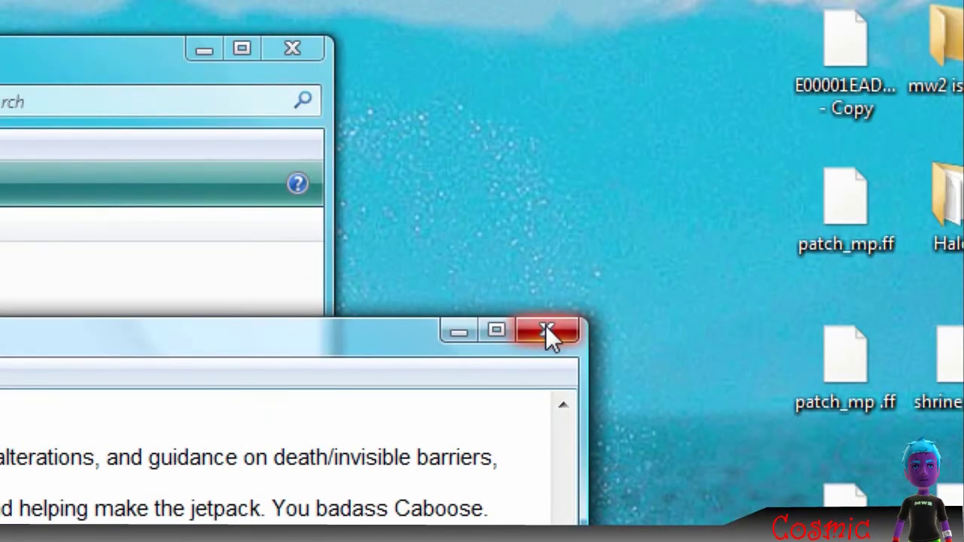
Close the Sigma Mod Read Me Notepad window
left_click(547, 329)
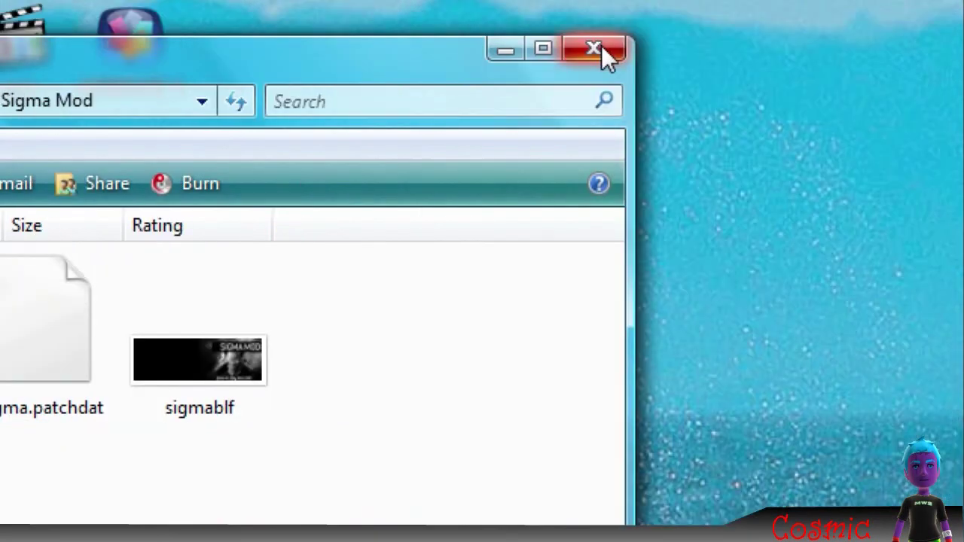